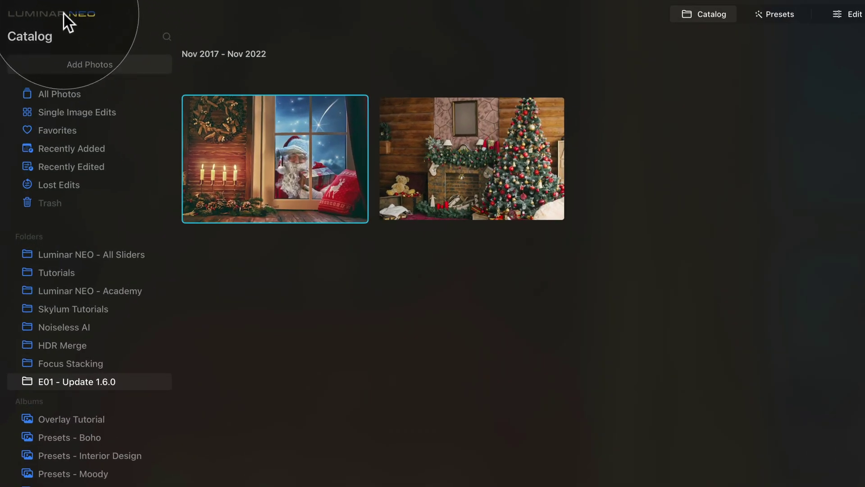
Show the About Luminar Neo window with installed version 1.5.1 (13306).
{"action": "left_click", "coordinate": [63, 12]}
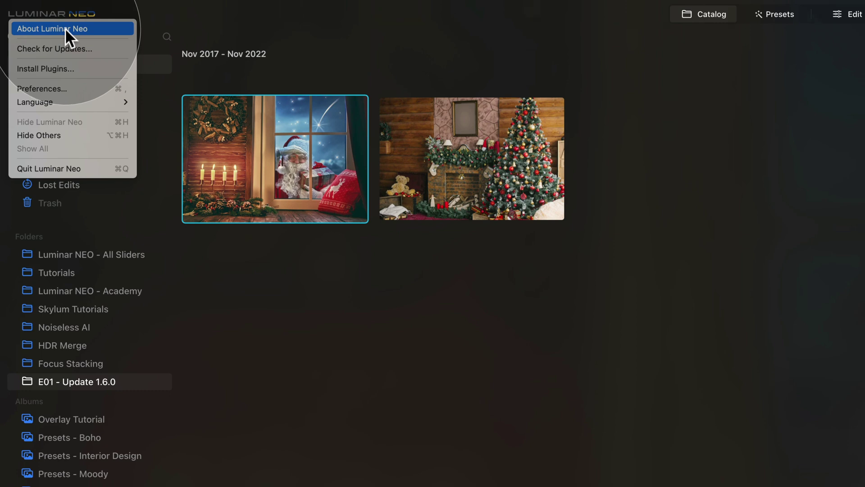
{"action": "left_click", "coordinate": [64, 28]}
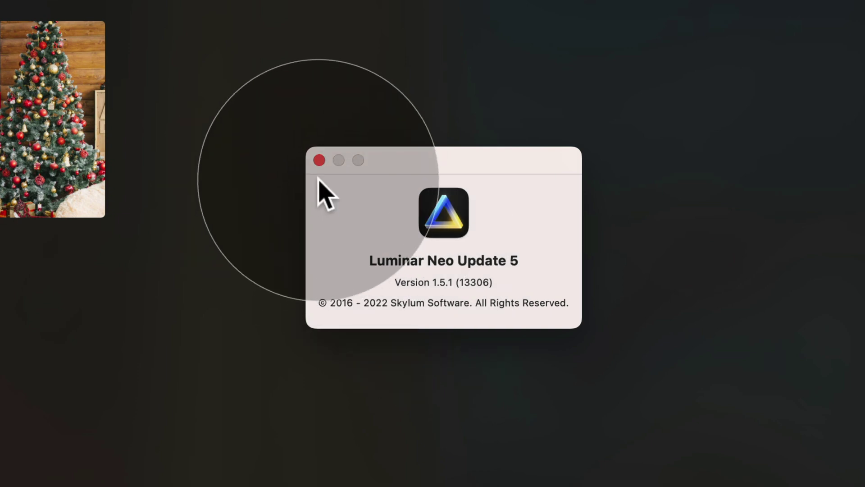
Close the About window and check for updates, finding version 1.6.0 available.
{"action": "left_click", "coordinate": [320, 161]}
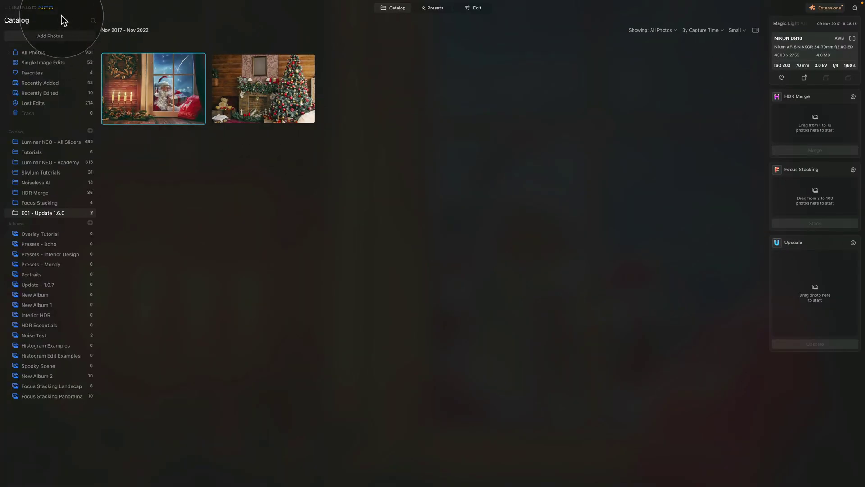
{"action": "left_click", "coordinate": [34, 10]}
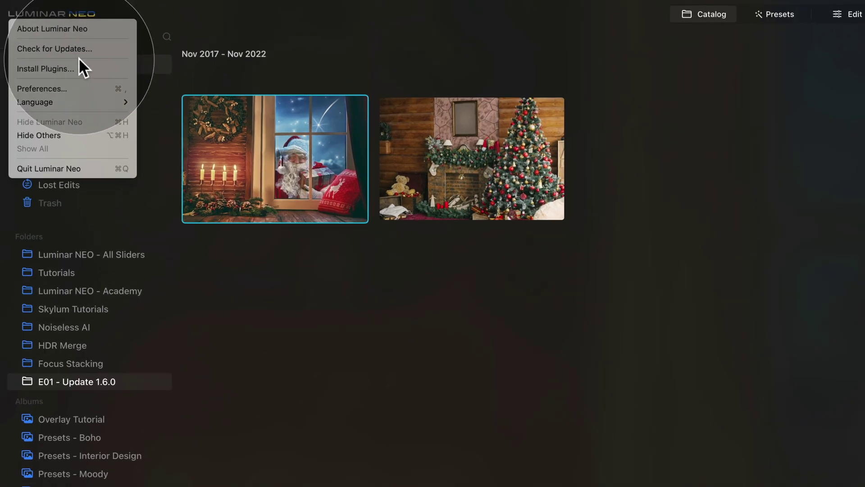
{"action": "left_click", "coordinate": [90, 49]}
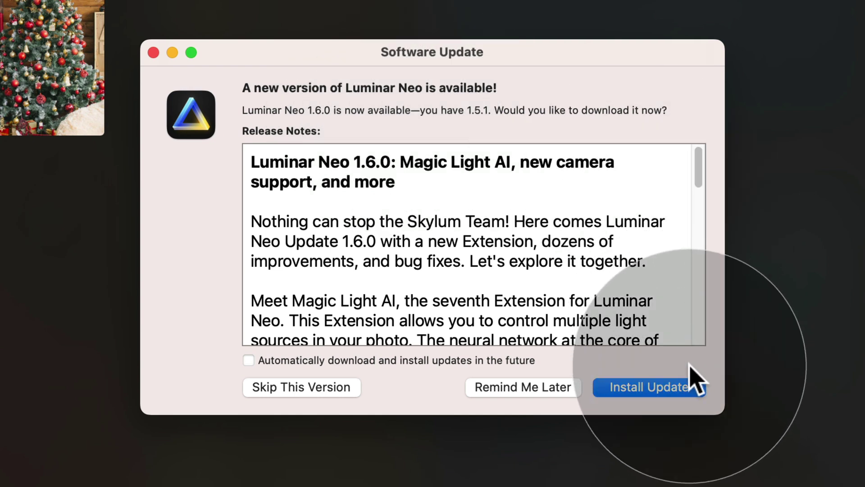
Download the 1.6.0 update, then install it and relaunch Luminar Neo.
{"action": "left_click", "coordinate": [691, 388]}
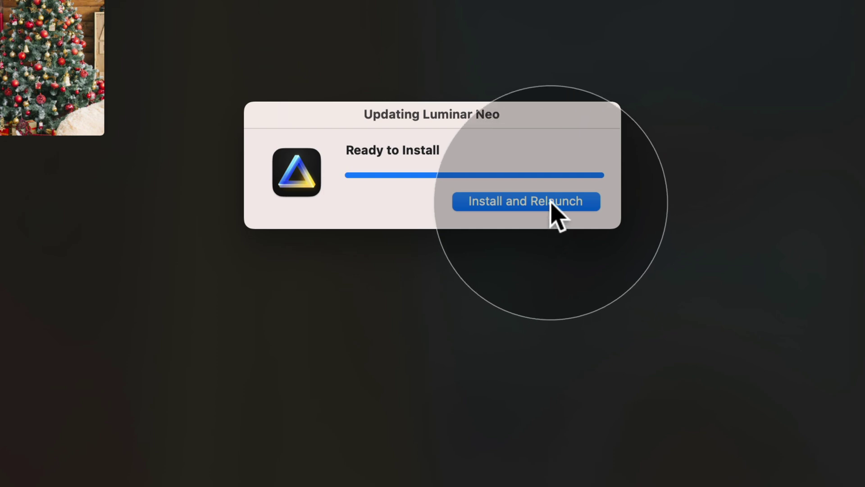
{"action": "left_click", "coordinate": [550, 202]}
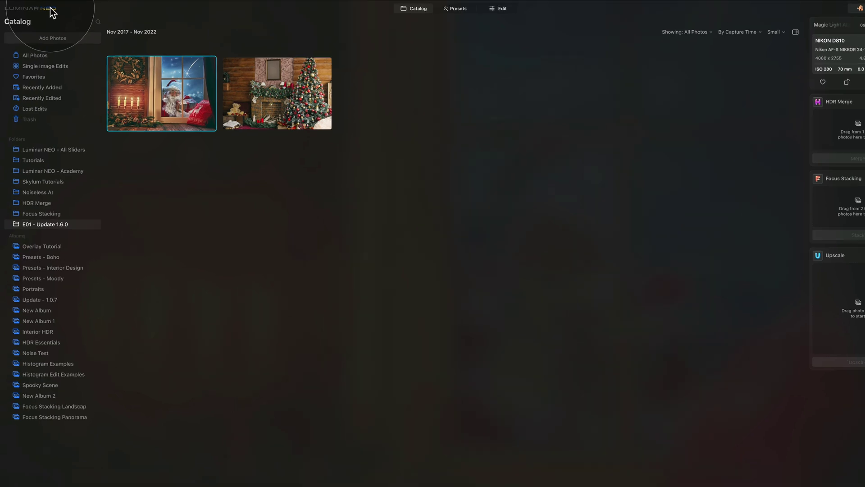
{"action": "left_click", "coordinate": [50, 7]}
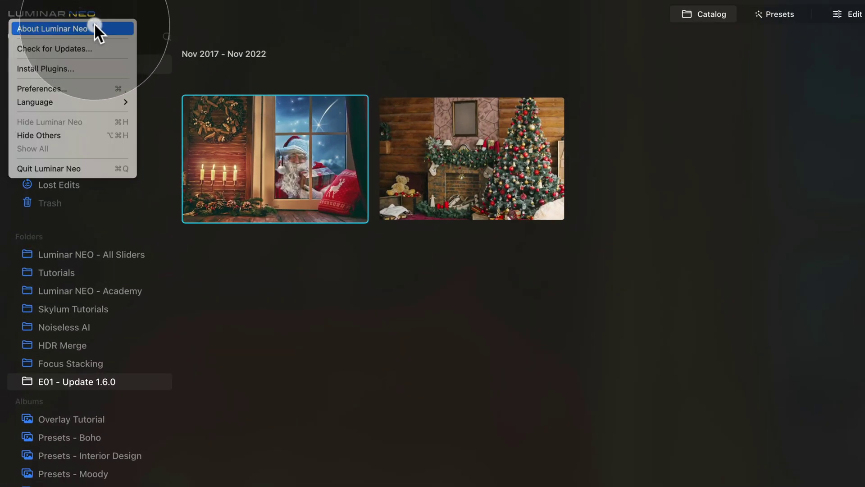
{"action": "left_click", "coordinate": [94, 25]}
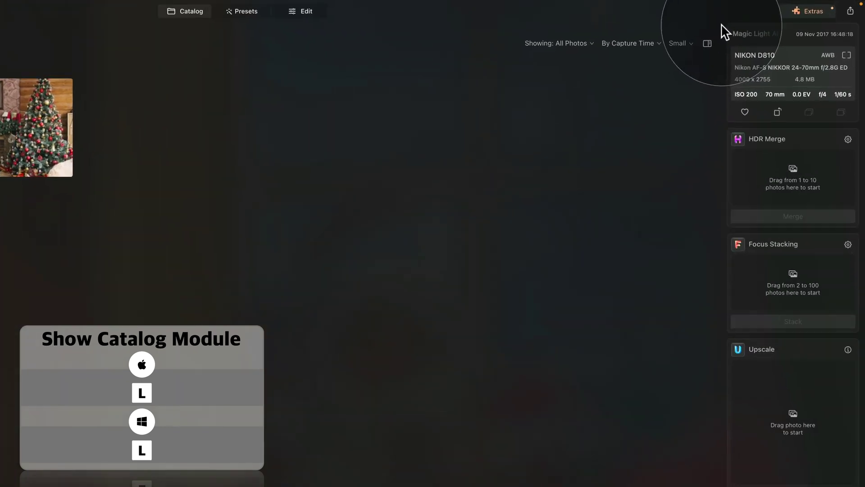
Install the Magic Light extension from the Extras store and return to the Catalog.
{"action": "left_click", "coordinate": [813, 16]}
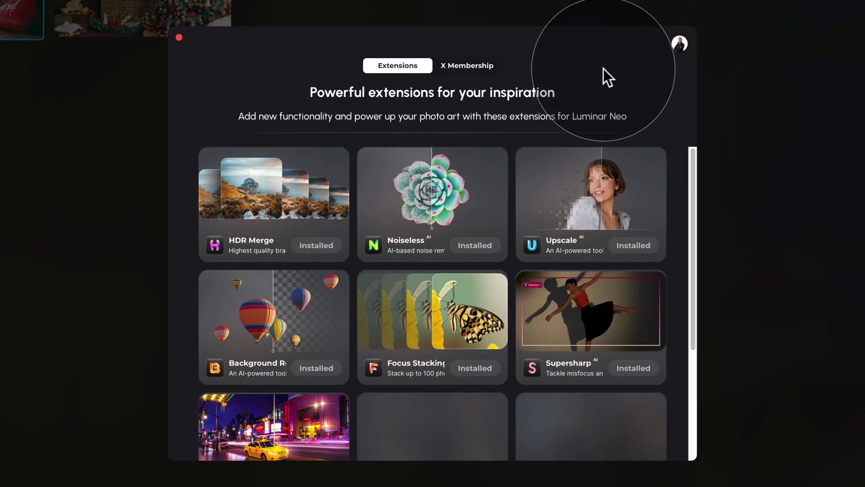
{"action": "scroll", "coordinate": [570, 231], "scroll_direction": "down", "scroll_amount": 4}
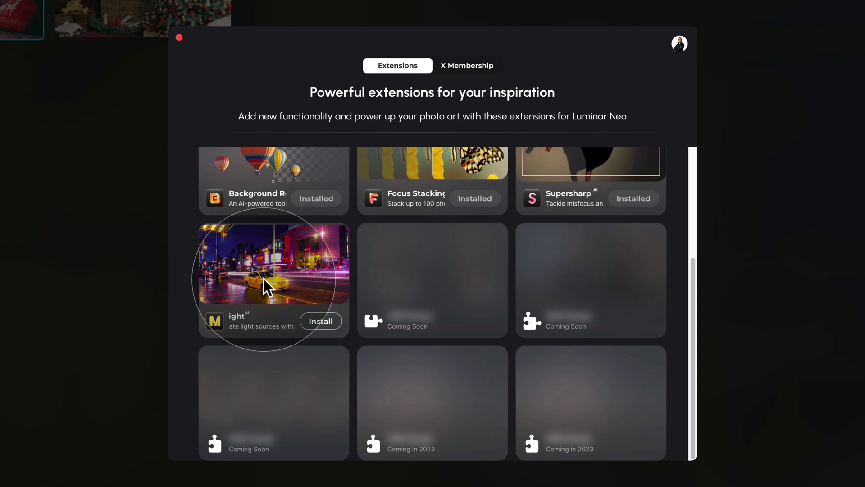
{"action": "left_click", "coordinate": [338, 323]}
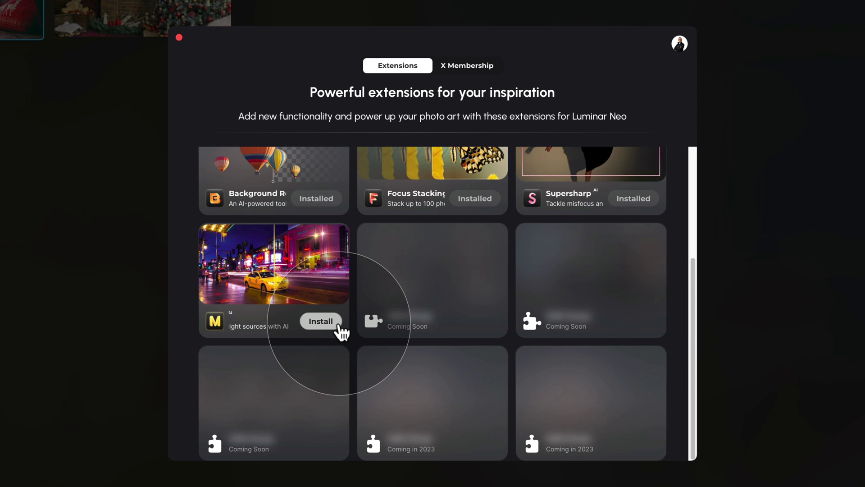
{"action": "left_click", "coordinate": [326, 317]}
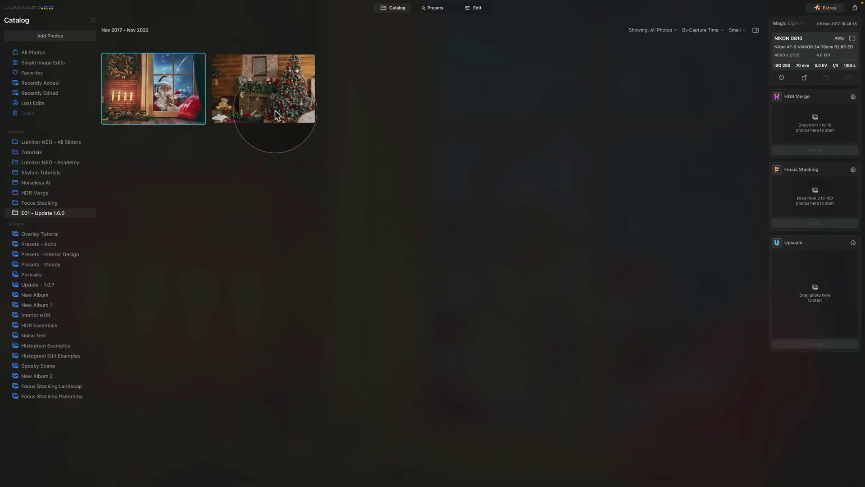
Open the Christmas fireplace tree photo in the Edit module.
{"action": "left_click", "coordinate": [266, 83]}
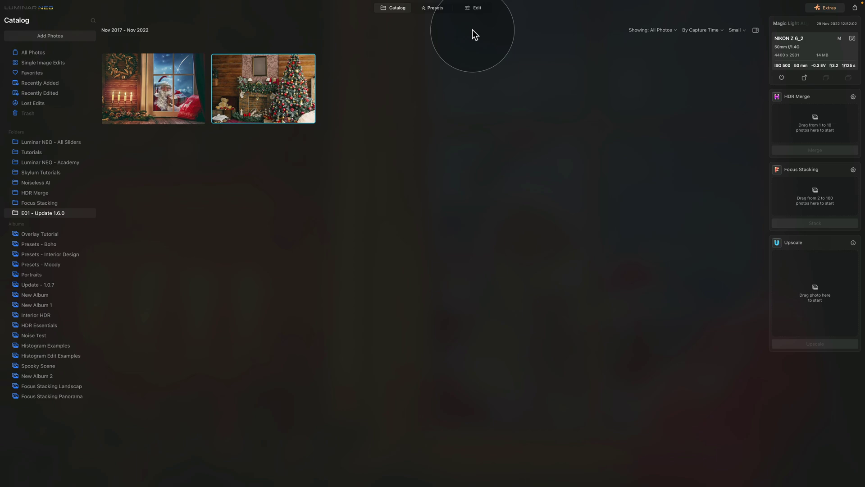
{"action": "left_click", "coordinate": [477, 10]}
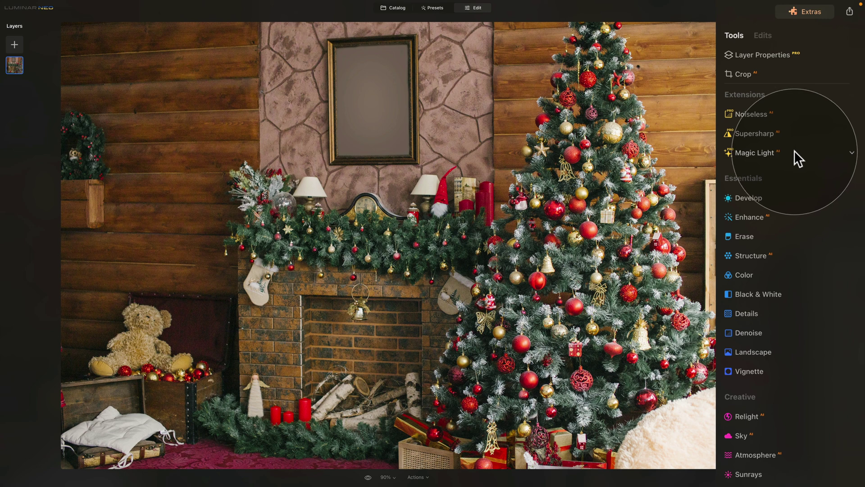
Add Magic Light stars to the tree: Intensity 87, Glow 62, Brightness 67, 9 beams.
{"action": "left_click", "coordinate": [754, 156]}
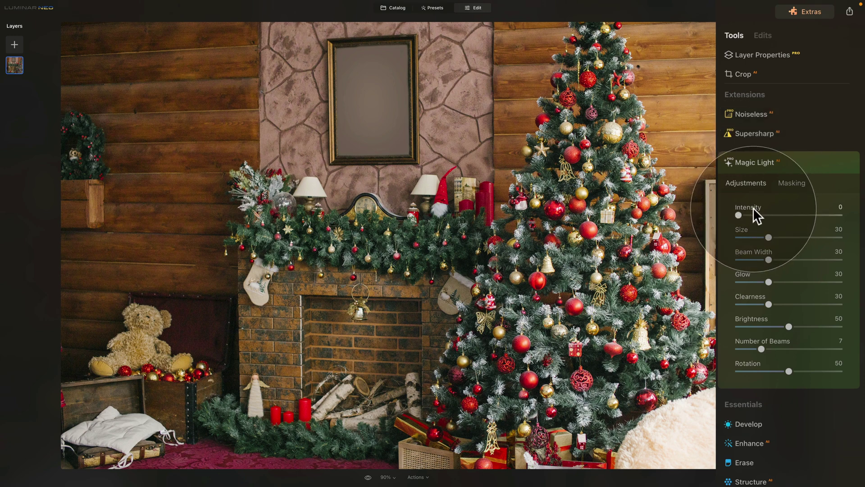
{"action": "left_click_drag", "start_coordinate": [740, 214], "coordinate": [820, 218]}
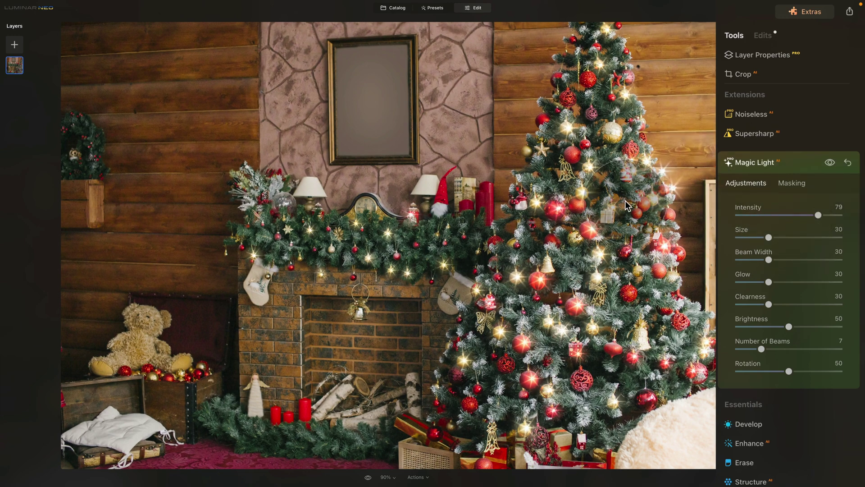
{"action": "left_click_drag", "start_coordinate": [816, 215], "coordinate": [826, 215]}
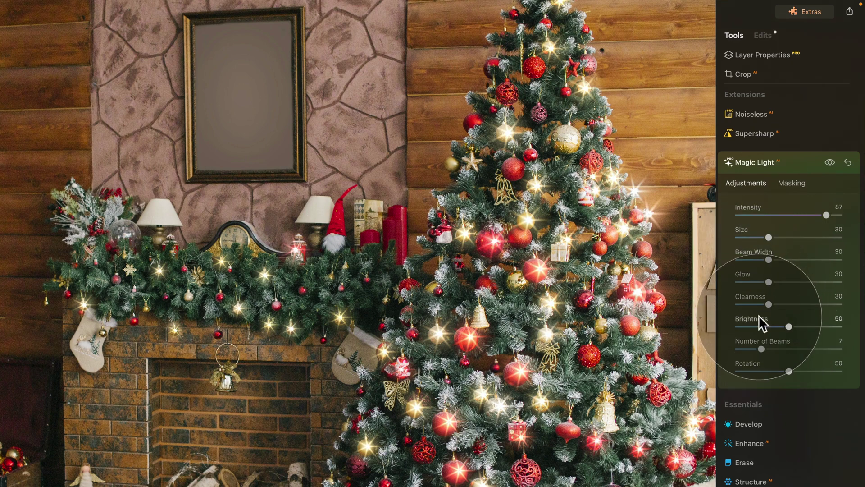
{"action": "left_click_drag", "start_coordinate": [769, 238], "coordinate": [801, 279]}
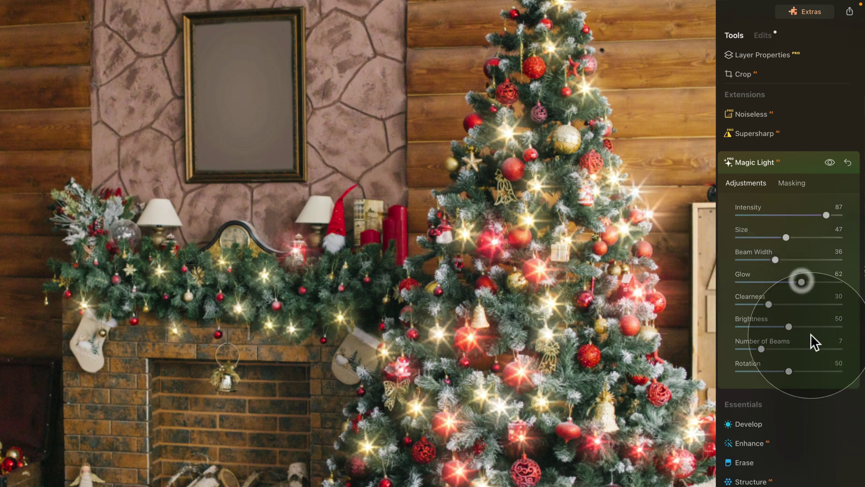
{"action": "left_click_drag", "start_coordinate": [768, 304], "coordinate": [809, 322]}
{"action": "left_click", "coordinate": [790, 302]}
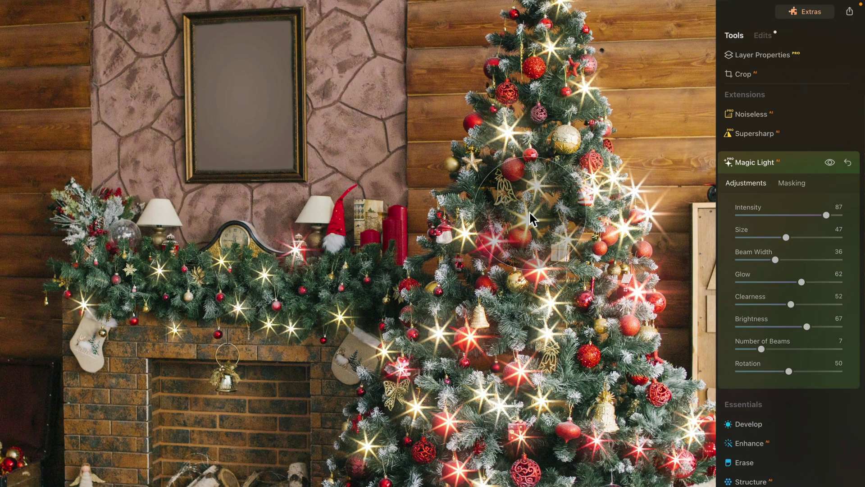
{"action": "left_click_drag", "start_coordinate": [764, 348], "coordinate": [787, 373]}
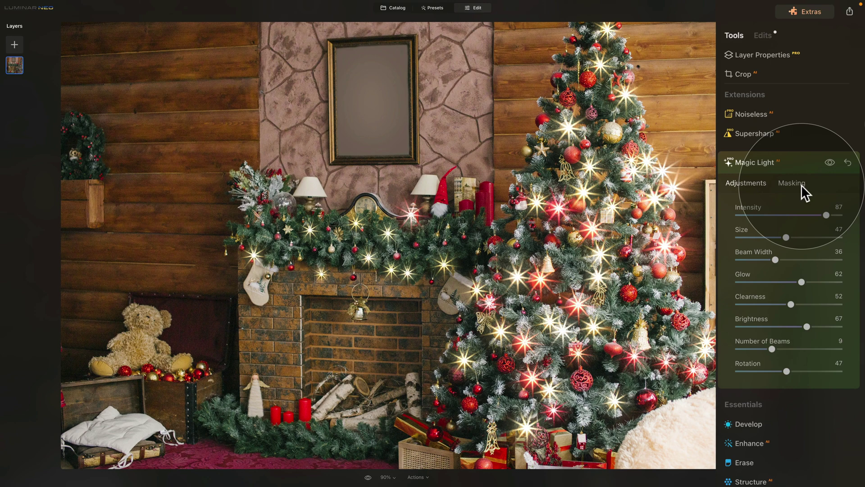
Collapse and re-expand the Magic Light panel, then switch to Presets with Ctrl+T.
{"action": "left_click", "coordinate": [786, 161]}
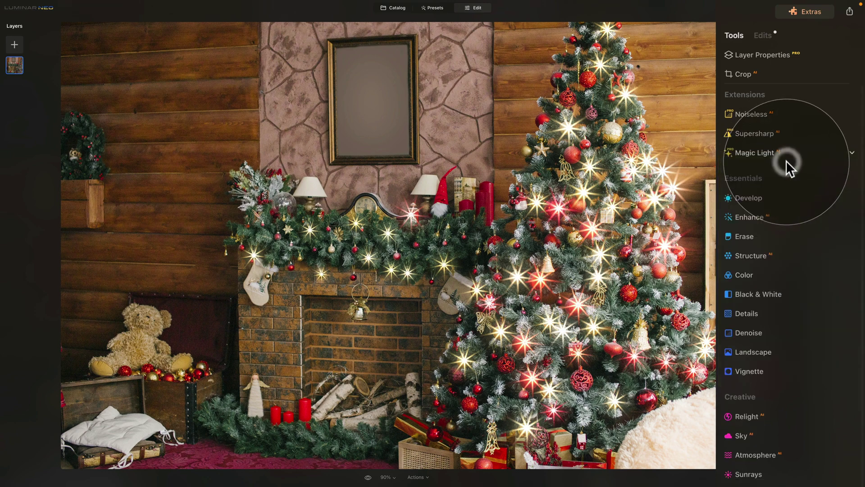
{"action": "left_click", "coordinate": [789, 158]}
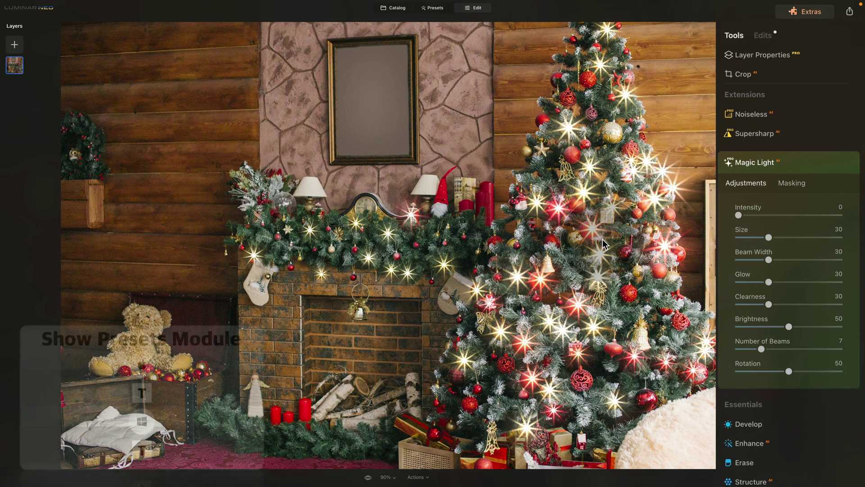
{"action": "key", "text": "ctrl+t"}
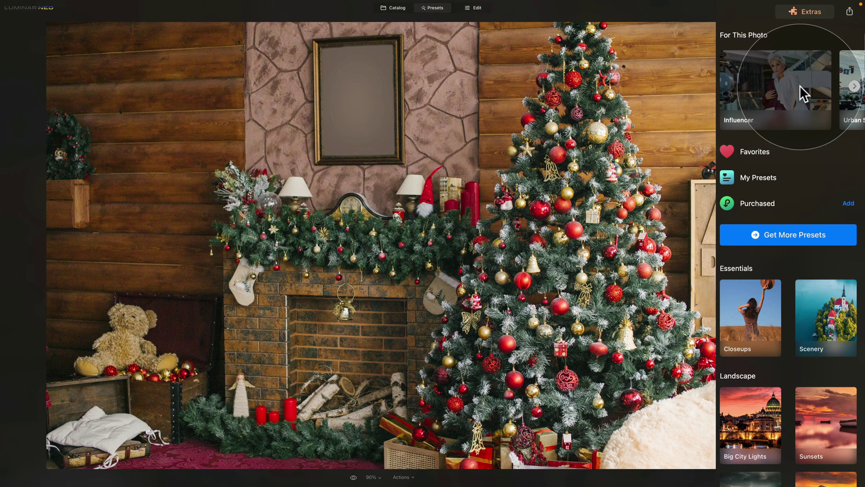
Advance the For This Photo carousel to see more suggested presets.
{"action": "left_click", "coordinate": [854, 86]}
{"action": "left_click", "coordinate": [855, 88]}
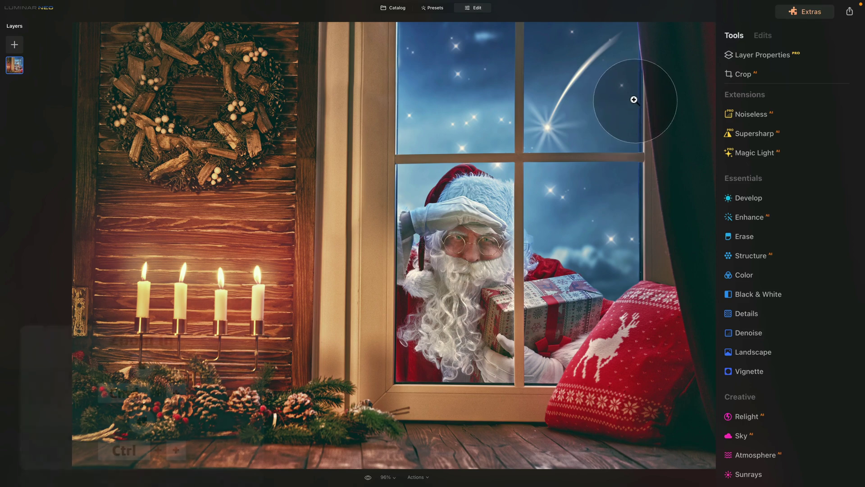
Zoom the Santa photo to 200% and pan up to the starry sky.
{"action": "key", "text": "super+plus"}
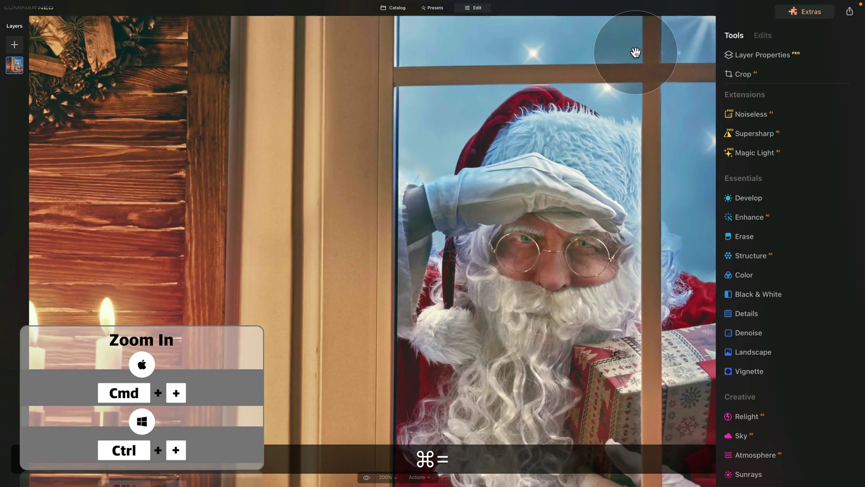
{"action": "left_click_drag", "start_coordinate": [665, 56], "coordinate": [367, 339]}
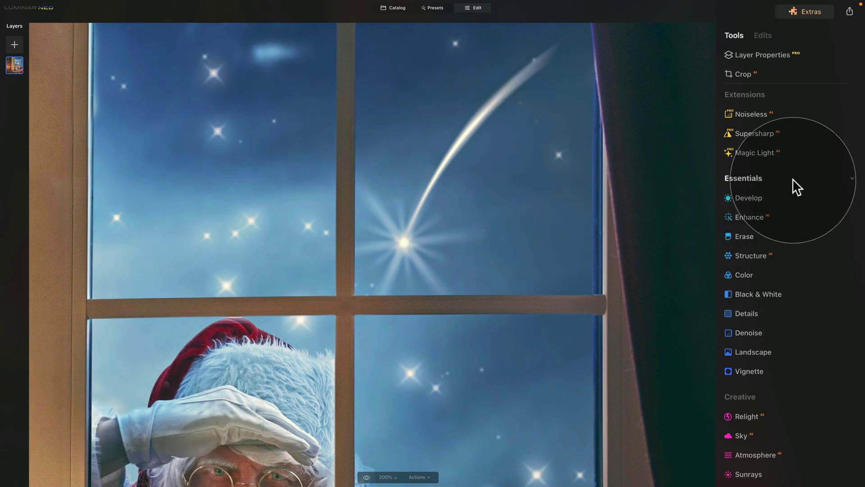
Erase two small stars: one beside the shooting star, one near the top.
{"action": "left_click", "coordinate": [761, 234]}
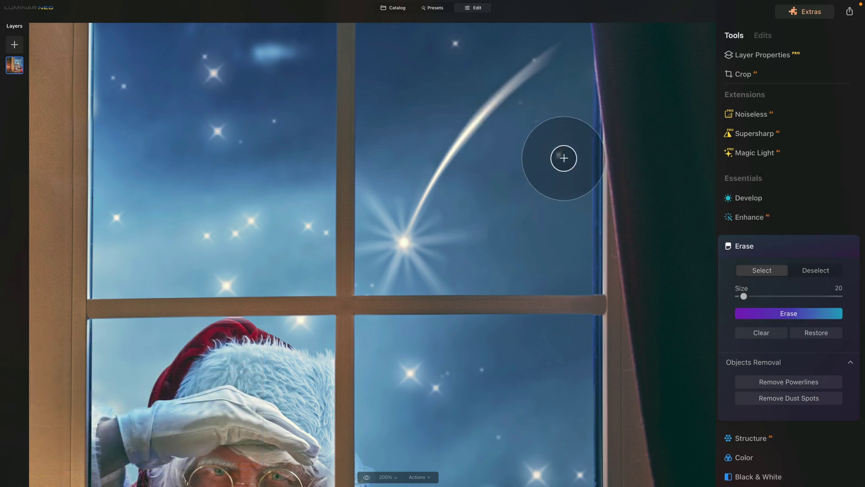
{"action": "mouse_move", "coordinate": [565, 150]}
{"action": "left_mouse_down"}
{"action": "mouse_move", "coordinate": [555, 152]}
{"action": "mouse_move", "coordinate": [569, 168]}
{"action": "left_mouse_up"}
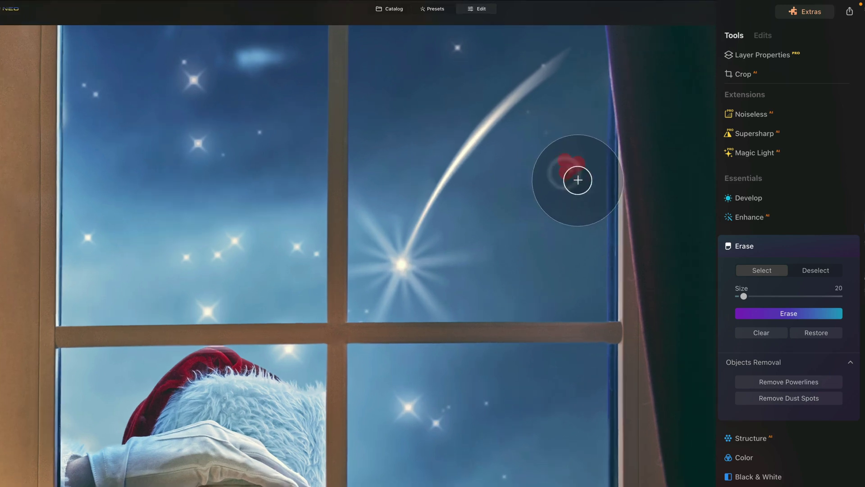
{"action": "left_click", "coordinate": [782, 312]}
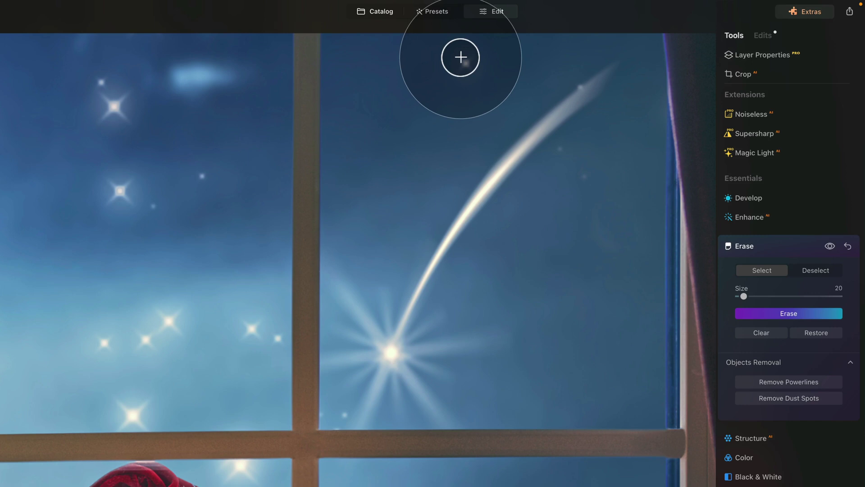
{"action": "mouse_move", "coordinate": [458, 56]}
{"action": "left_mouse_down"}
{"action": "mouse_move", "coordinate": [479, 53]}
{"action": "mouse_move", "coordinate": [452, 63]}
{"action": "left_mouse_up"}
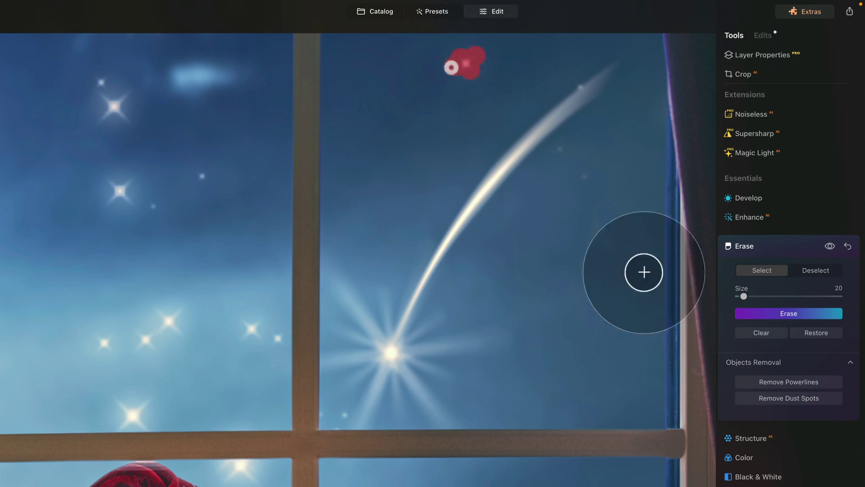
{"action": "left_click", "coordinate": [780, 314]}
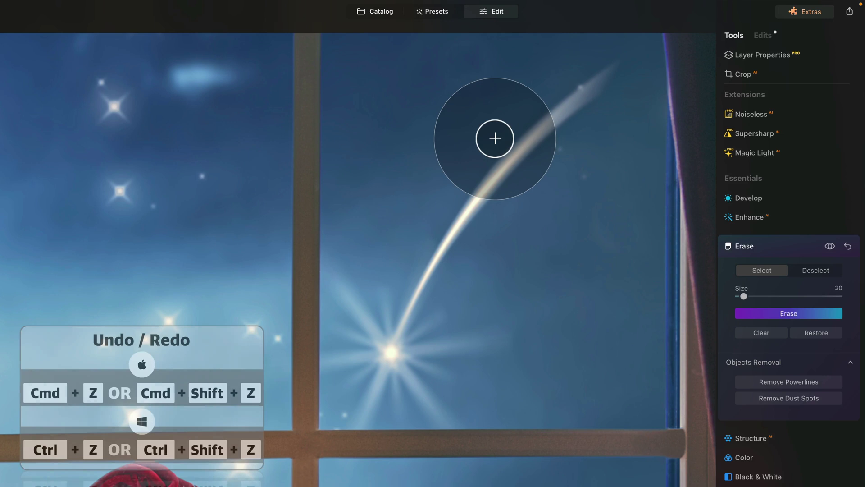
Undo the top star's erasure to restore its red mask, then mask the upper-left star for removal.
{"action": "key", "text": "ctrl+shift+z"}
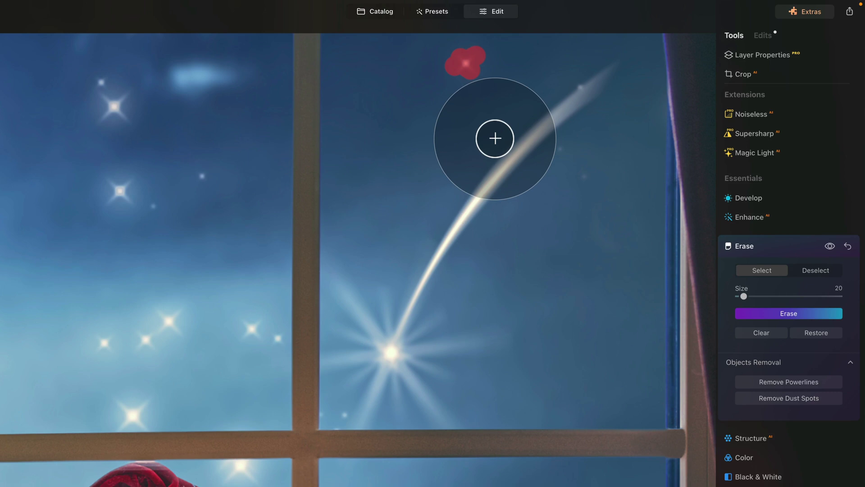
{"action": "mouse_move", "coordinate": [101, 91]}
{"action": "left_mouse_down"}
{"action": "mouse_move", "coordinate": [129, 122]}
{"action": "mouse_move", "coordinate": [94, 116]}
{"action": "left_mouse_up"}
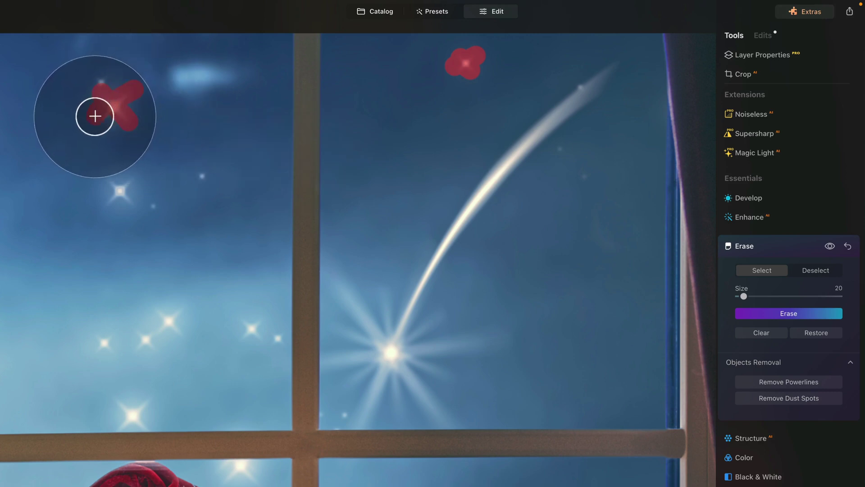